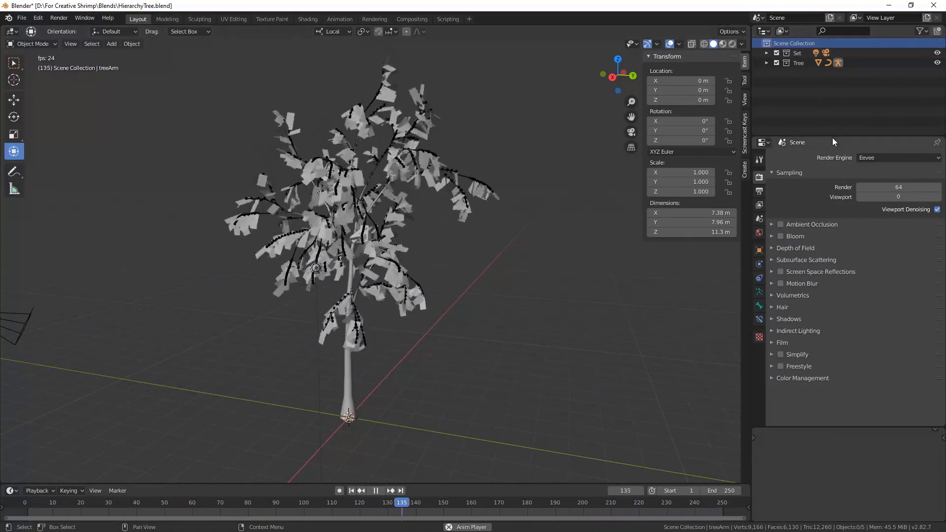
# - Expand the Set and Tree collections in an enlarged Outliner and examine treeArm's nested bone and leaf hierarchy
pyautogui.moveTo(830, 136); pyautogui.dragTo(830, 338)
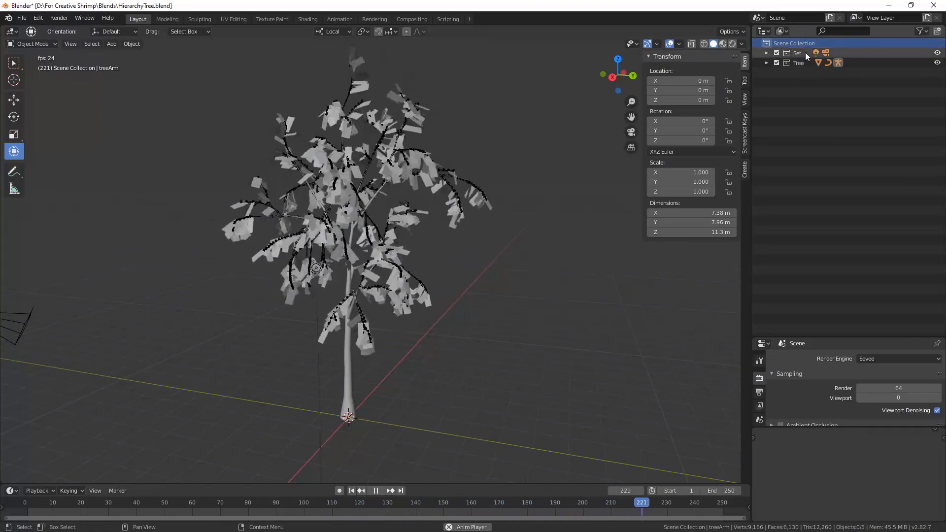
pyautogui.click(767, 53)
pyautogui.click(765, 83)
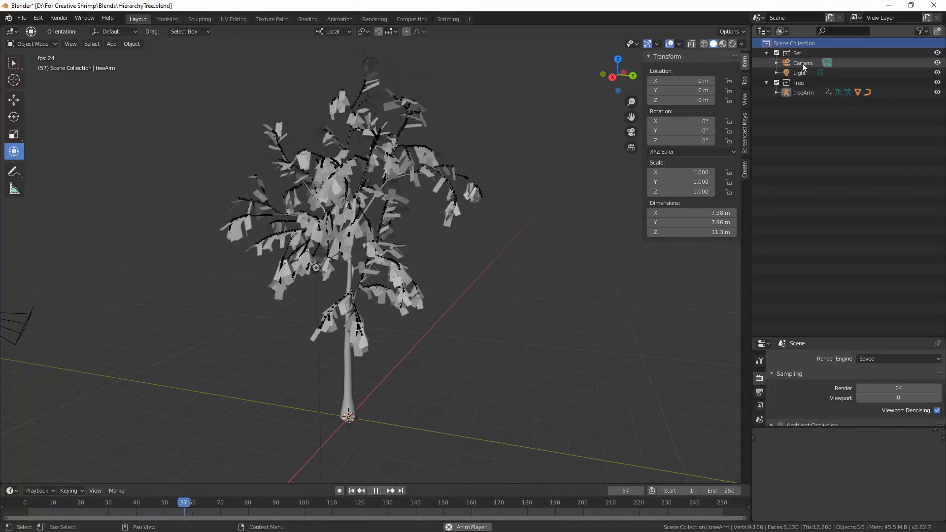
pyautogui.click(777, 63)
pyautogui.click(777, 82)
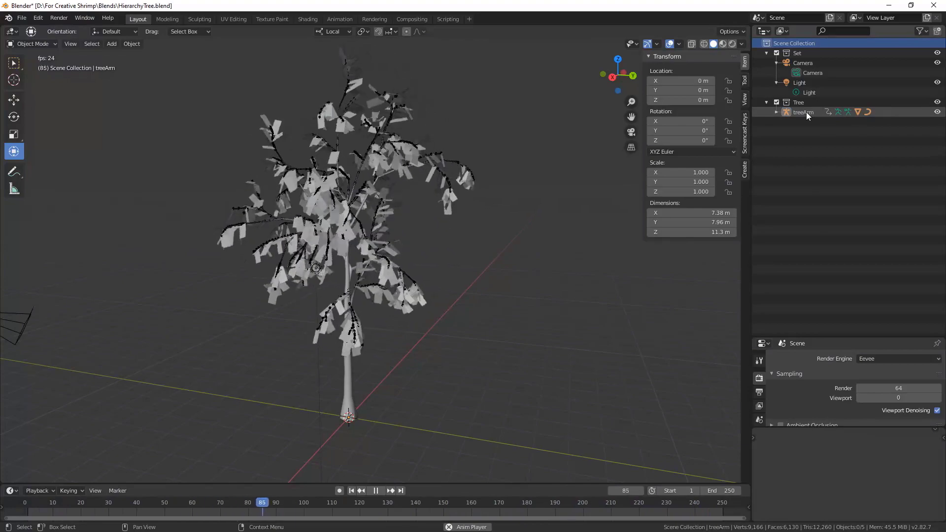
pyautogui.keyDown('shift'); pyautogui.click(776, 112); pyautogui.keyUp('shift')
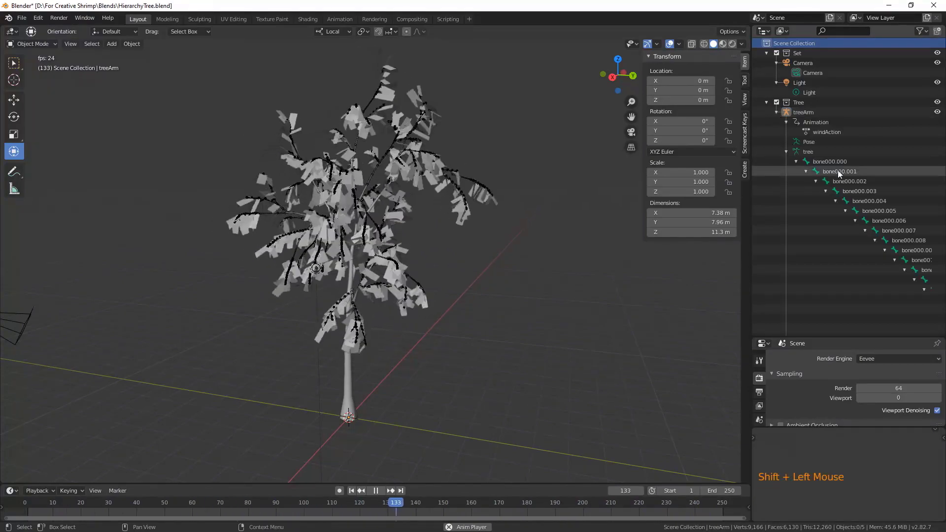
pyautogui.keyDown('shift'); pyautogui.moveTo(871, 191); pyautogui.dragTo(813, 314, button='middle'); pyautogui.keyUp('shift')
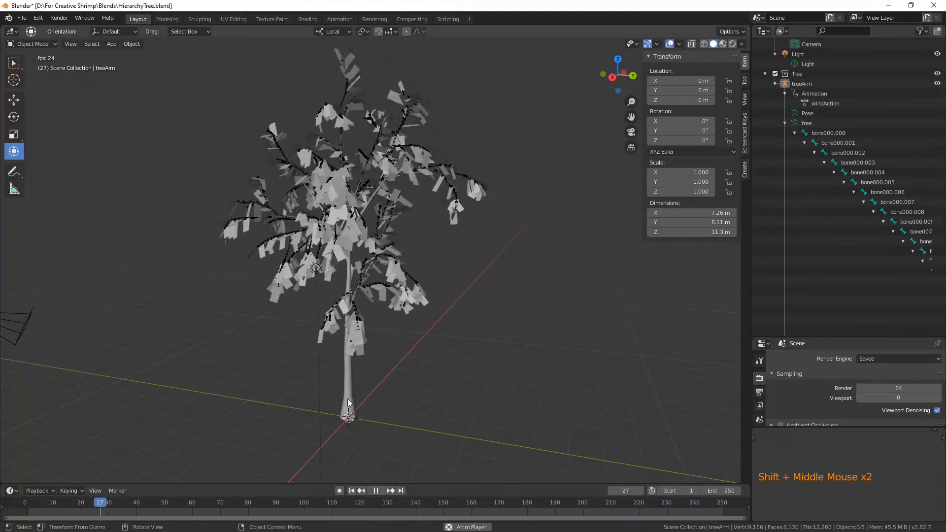
pyautogui.keyDown('shift'); pyautogui.moveTo(793, 190); pyautogui.dragTo(902, 264, button='middle'); pyautogui.keyUp('shift')
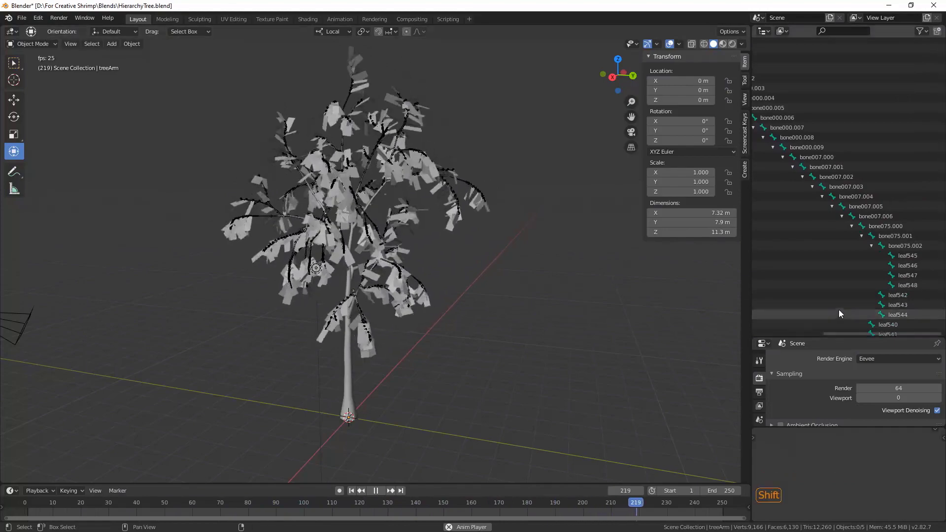
pyautogui.keyDown('shift'); pyautogui.moveTo(837, 310); pyautogui.dragTo(869, 190, button='middle'); pyautogui.keyUp('shift')
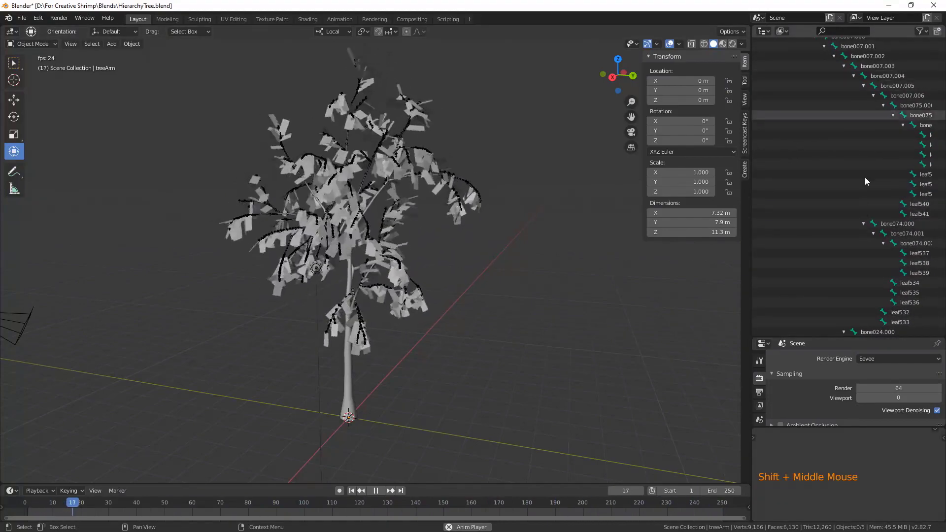
pyautogui.keyDown('shift'); pyautogui.moveTo(885, 271); pyautogui.dragTo(853, 262, button='middle'); pyautogui.keyUp('shift')
pyautogui.keyDown('shift'); pyautogui.moveTo(879, 107); pyautogui.dragTo(886, 158, button='middle'); pyautogui.keyUp('shift')
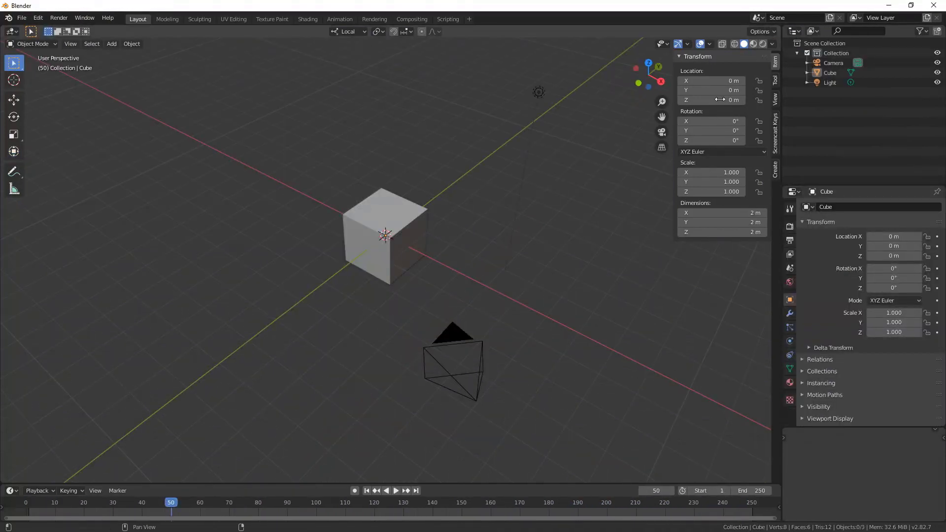
# - Show the Z axis line in the viewport overlays
pyautogui.click(709, 43)
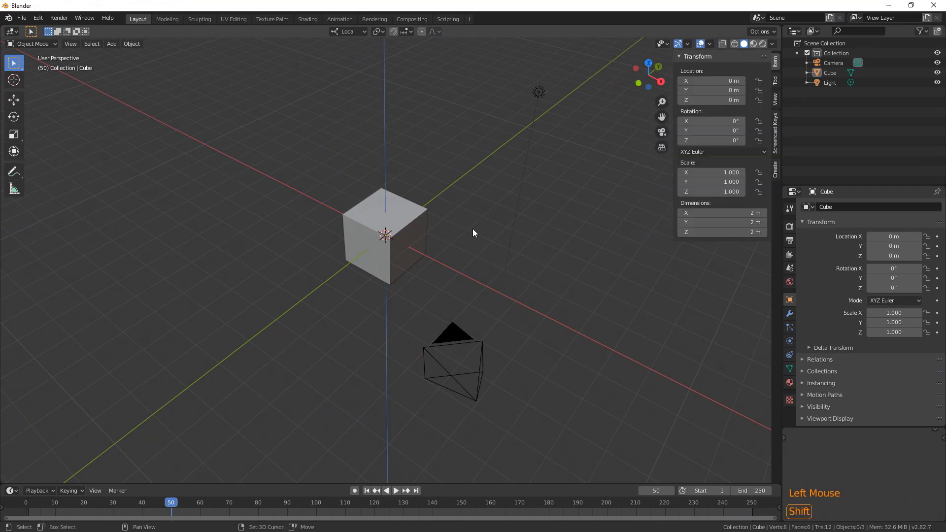
pyautogui.keyDown('shift'); pyautogui.moveTo(472, 229); pyautogui.dragTo(462, 267, button='middle'); pyautogui.keyUp('shift')
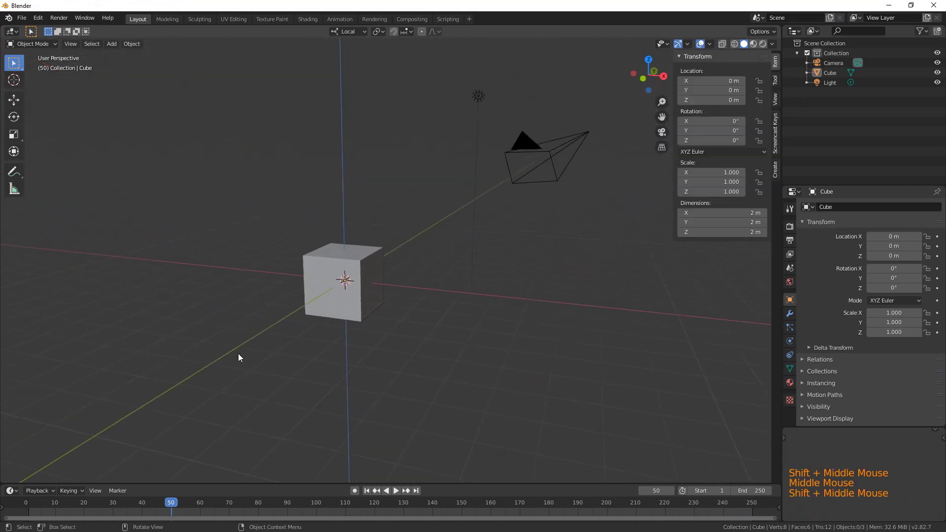
pyautogui.keyDown('shift'); pyautogui.moveTo(556, 333); pyautogui.dragTo(572, 332, button='middle'); pyautogui.keyUp('shift')
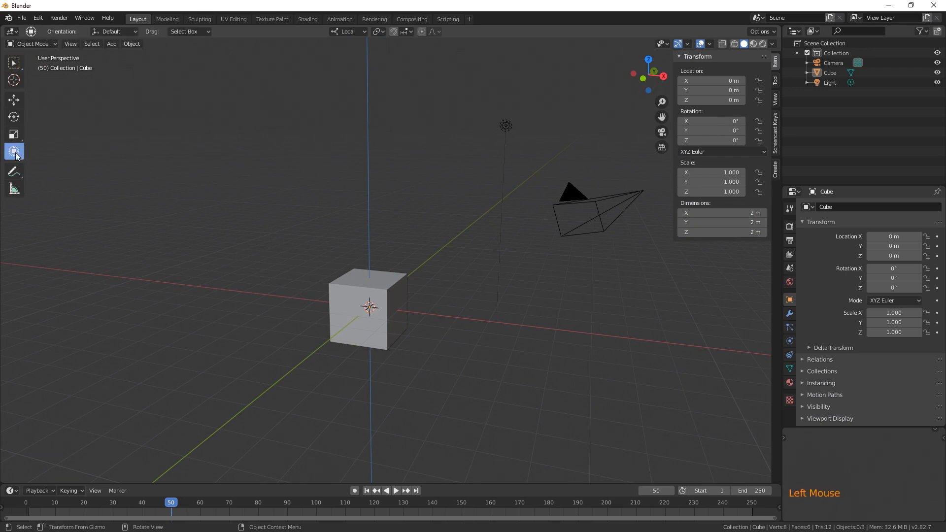
# - Rotate the cube to about 26.8°, 10.6°, -54.4°, move it to about X 1.77, Y 1.03, Z 1.01 m, and scale it to about 1.65
pyautogui.click(350, 31)
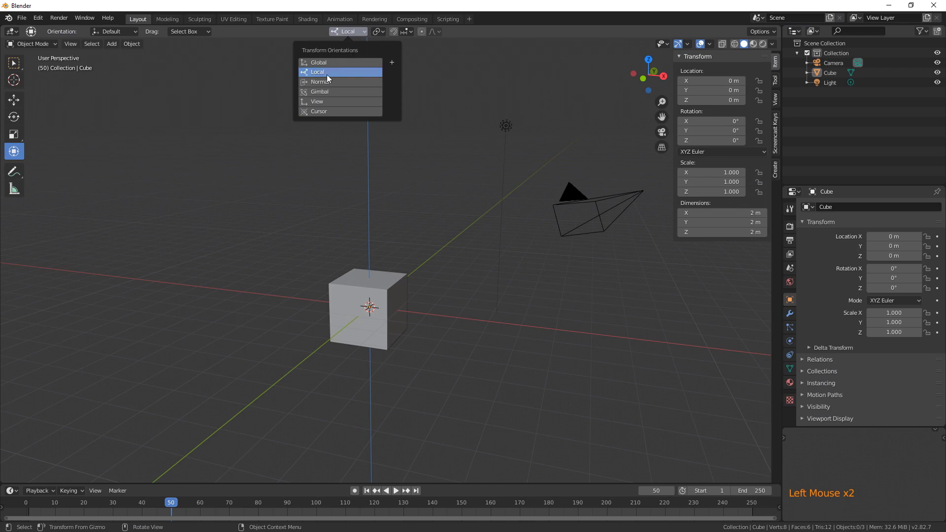
pyautogui.moveTo(385, 304); pyautogui.dragTo(389, 313, button='middle')
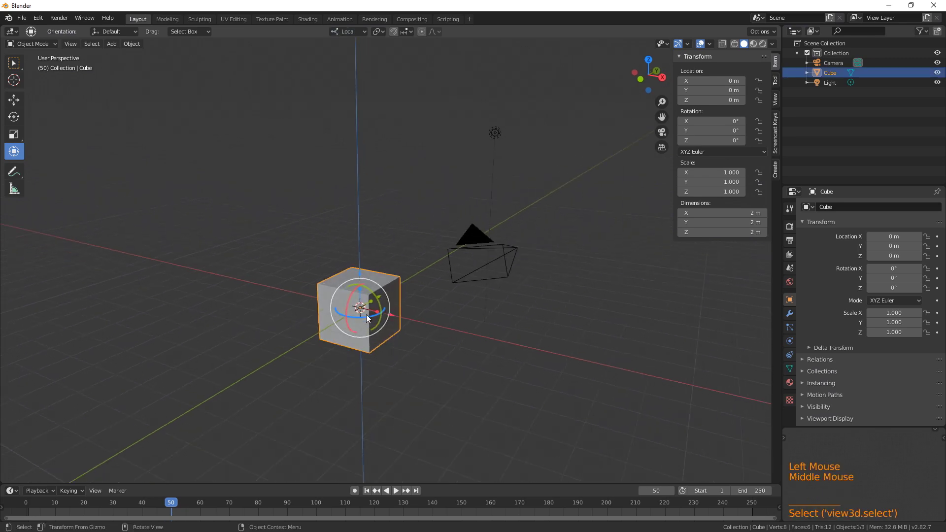
pyautogui.moveTo(364, 299); pyautogui.dragTo(313, 313)
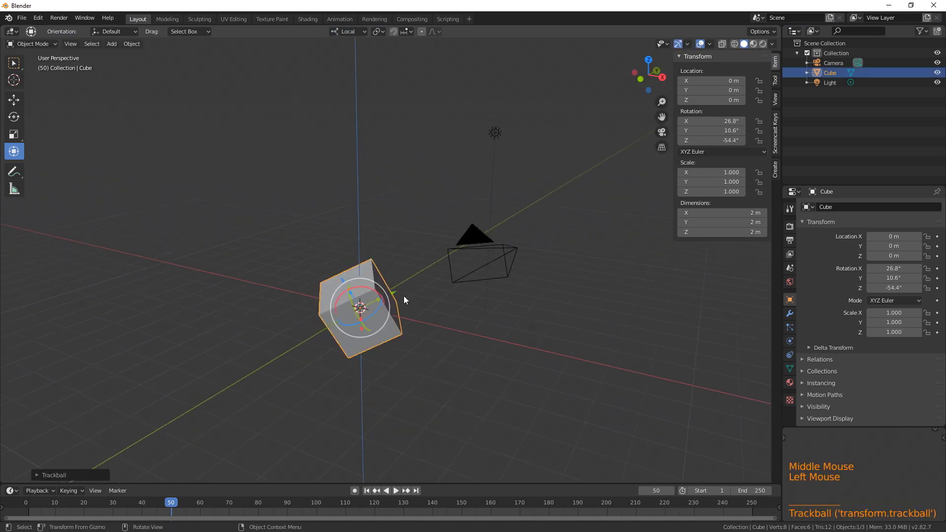
pyautogui.moveTo(395, 293); pyautogui.dragTo(456, 268)
pyautogui.keyDown('shift'); pyautogui.moveTo(514, 263); pyautogui.dragTo(494, 282, button='middle'); pyautogui.keyUp('shift')
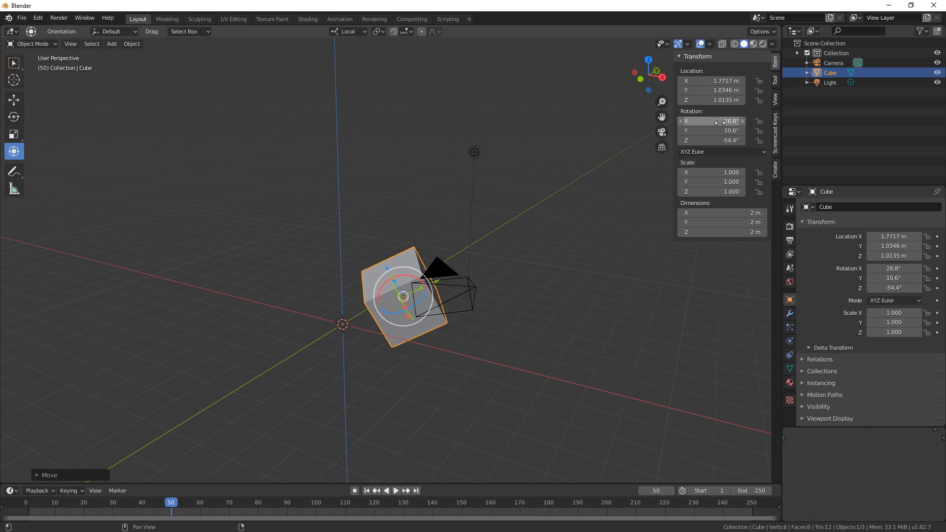
pyautogui.press('s')
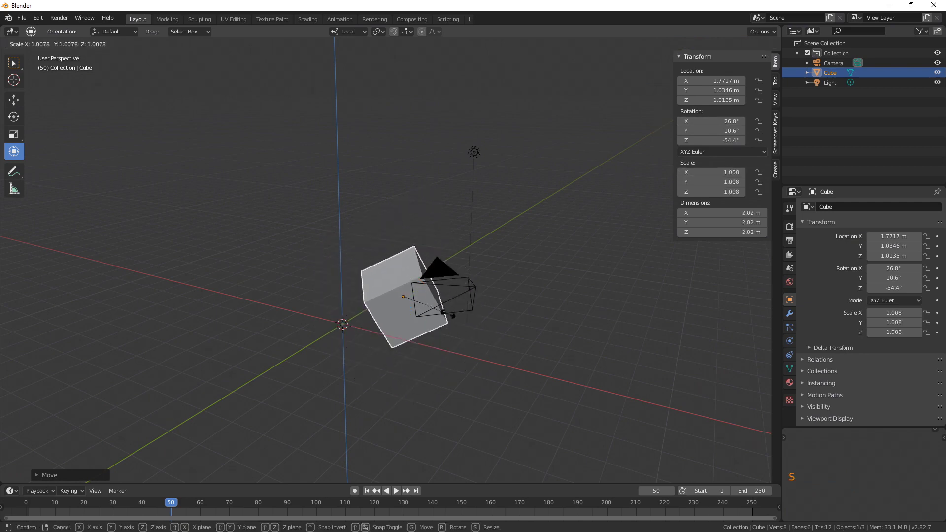
pyautogui.click(481, 310)
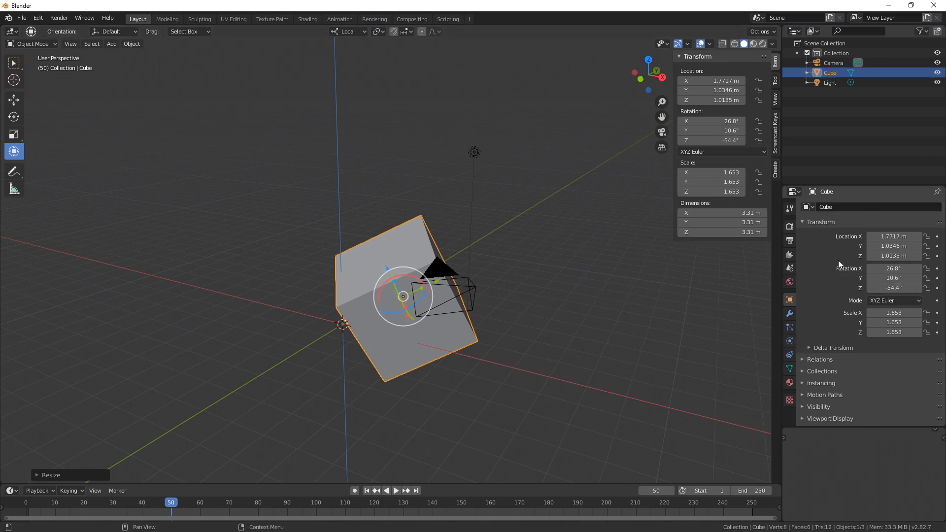
# - Examine the Delta Transform values in the cube's object properties, then collapse that section
pyautogui.click(809, 348)
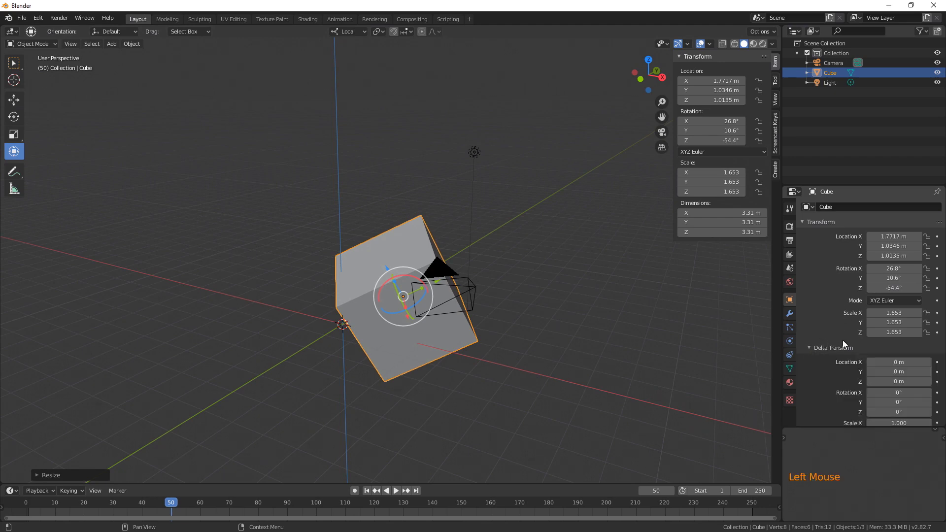
pyautogui.scroll(-2, 842, 340)
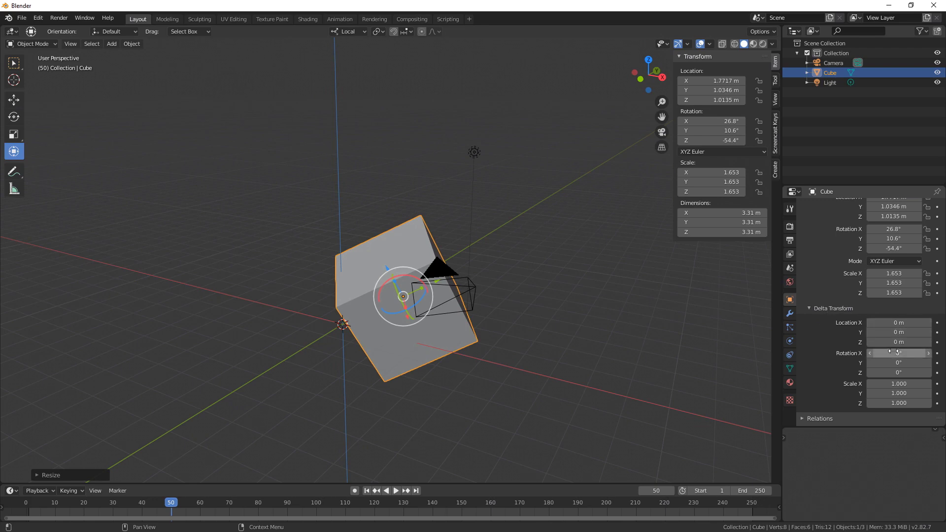
pyautogui.click(809, 308)
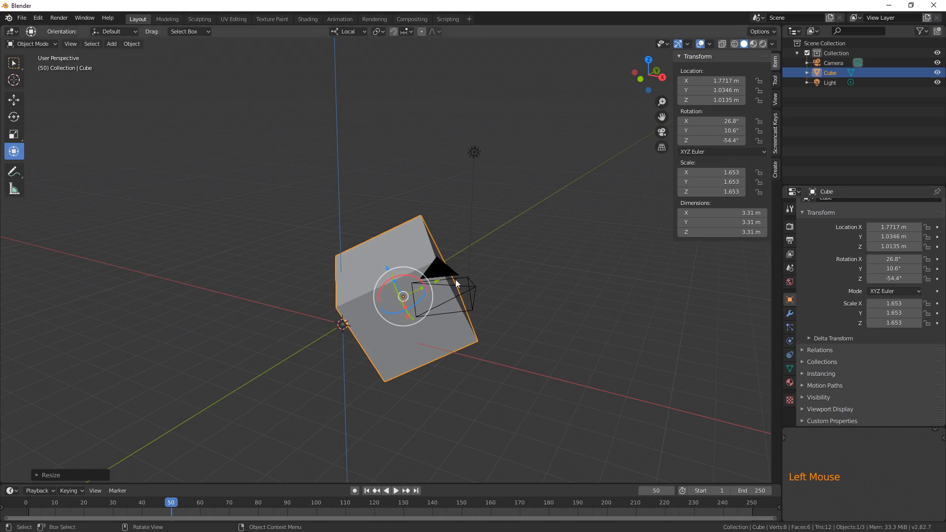
# - Clear the cube's scale, rotation and location
pyautogui.moveTo(456, 279); pyautogui.dragTo(463, 306, button='middle')
pyautogui.press('alt')
pyautogui.hotkey('alt', 's')
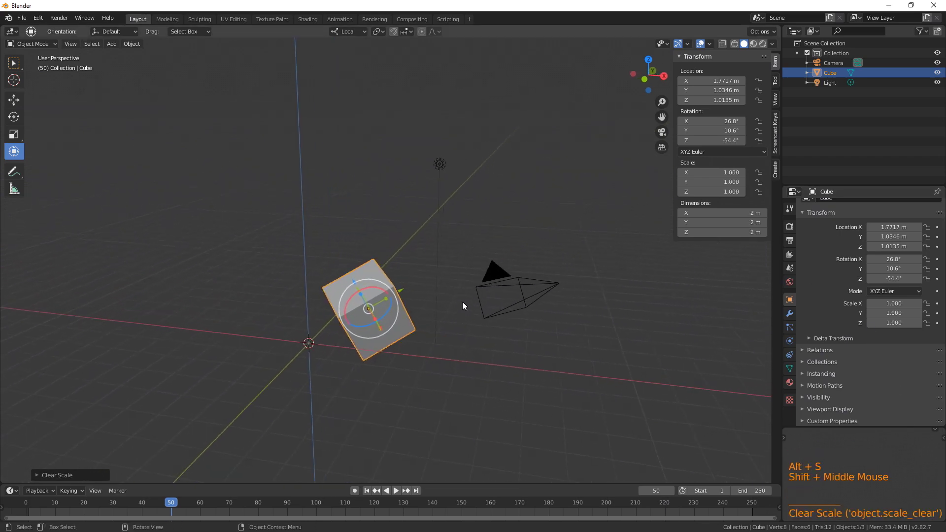
pyautogui.hotkey('alt', 'r')
pyautogui.hotkey('alt', 'g')
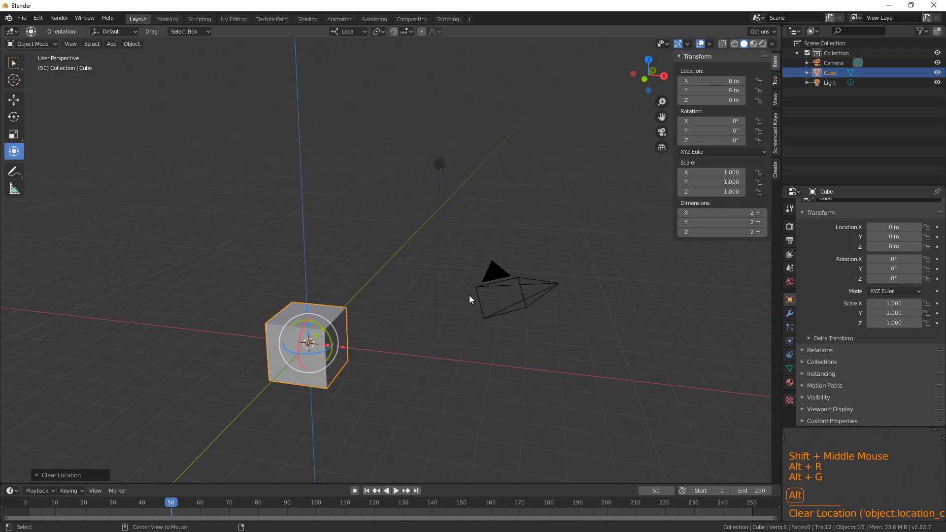
# - Duplicate the cube three times, placing one copy above the original and two side by side above that copy
pyautogui.keyDown('shift'); pyautogui.moveTo(394, 309); pyautogui.dragTo(420, 329, button='middle'); pyautogui.keyUp('shift')
pyautogui.scroll(1, 446, 305)
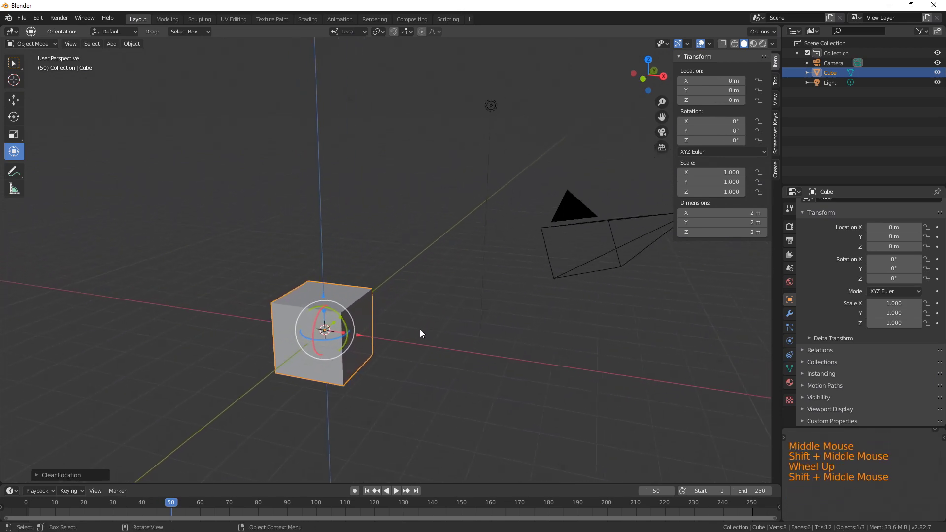
pyautogui.hotkey('shift', 'd')
pyautogui.click(456, 200)
pyautogui.scroll(-2, 466, 205)
pyautogui.keyDown('shift'); pyautogui.moveTo(466, 206); pyautogui.dragTo(469, 229, button='middle'); pyautogui.keyUp('shift')
pyautogui.hotkey('shift', 'd')
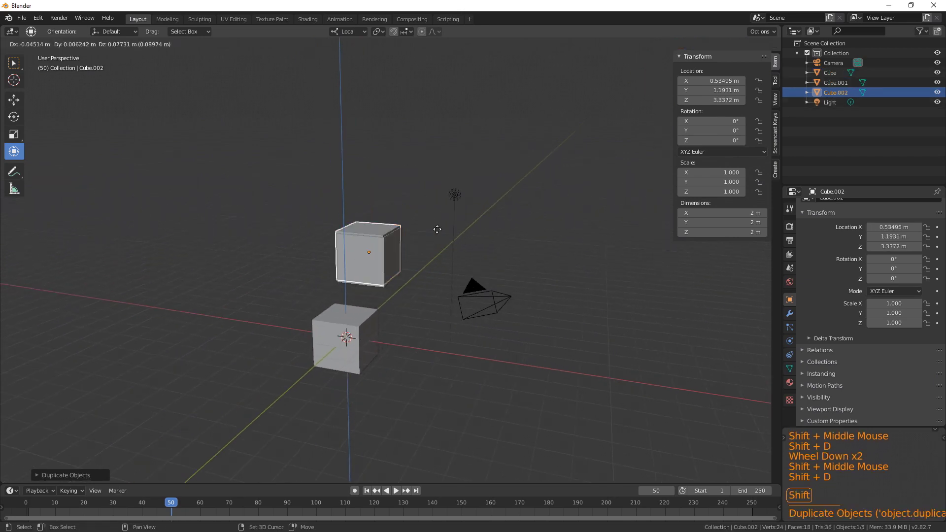
pyautogui.click(412, 147)
pyautogui.hotkey('shift', 'd')
pyautogui.click(478, 153)
# - Parent the two uppermost cubes to the middle cube Cube.001 using the Object option
pyautogui.moveTo(481, 150); pyautogui.dragTo(517, 147, button='middle')
pyautogui.keyDown('shift'); pyautogui.click(356, 159); pyautogui.keyUp('shift')
pyautogui.moveTo(356, 159); pyautogui.dragTo(371, 178, button='middle')
pyautogui.keyDown('shift'); pyautogui.click(332, 168); pyautogui.keyUp('shift')
pyautogui.scroll(1, 375, 180)
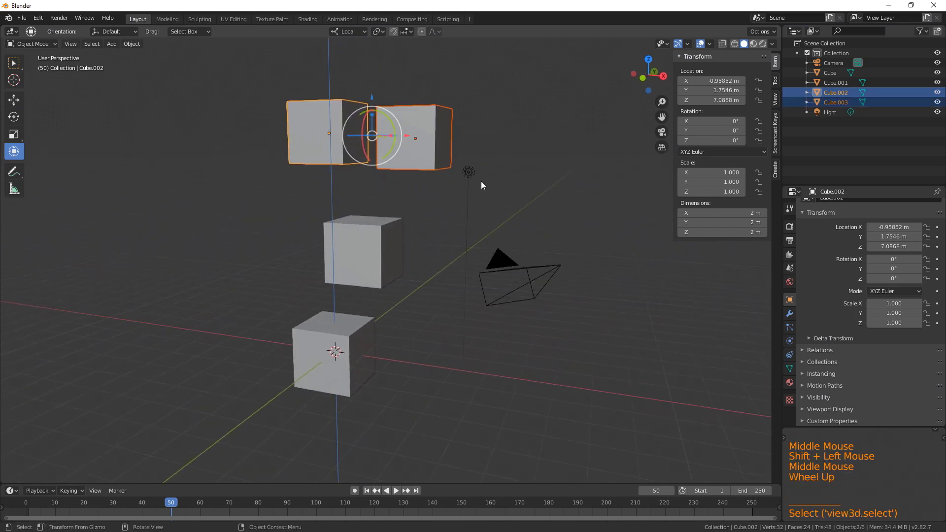
pyautogui.keyDown('shift'); pyautogui.moveTo(483, 179); pyautogui.dragTo(359, 213, button='middle'); pyautogui.keyUp('shift')
pyautogui.keyDown('shift'); pyautogui.click(359, 214); pyautogui.keyUp('shift')
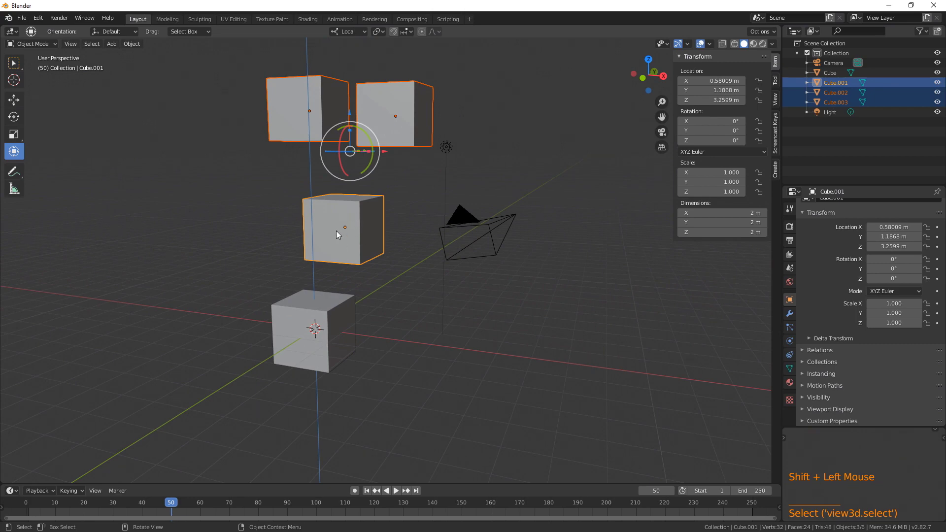
pyautogui.press('ctrl')
pyautogui.hotkey('ctrl', 'p')
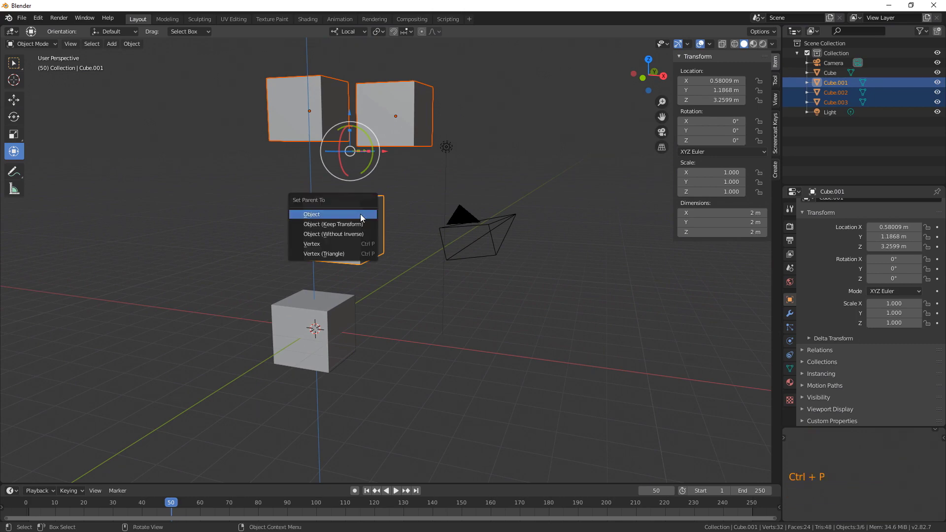
pyautogui.click(362, 215)
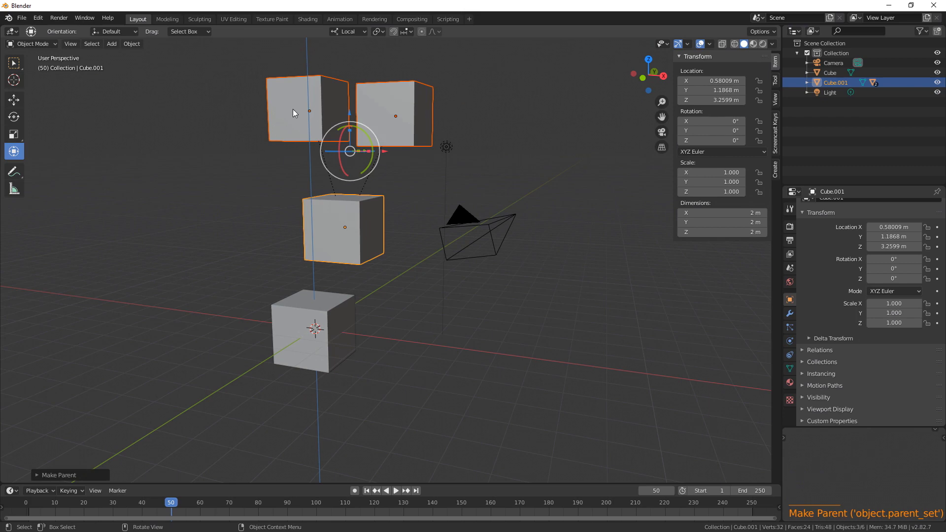
# - Move parent Cube.001 to about X 1.10, Y 1.54, Z 3.91 m, rotate it to about -12.5°, 25.6°, -9°, and scale it to about 1.46
pyautogui.click(396, 109)
pyautogui.click(321, 117)
pyautogui.click(417, 105)
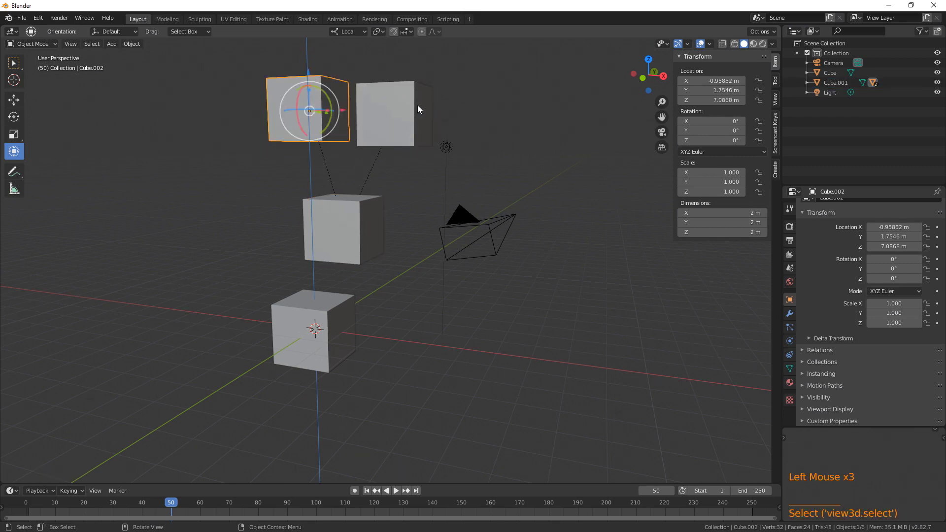
pyautogui.click(378, 229)
pyautogui.press('g')
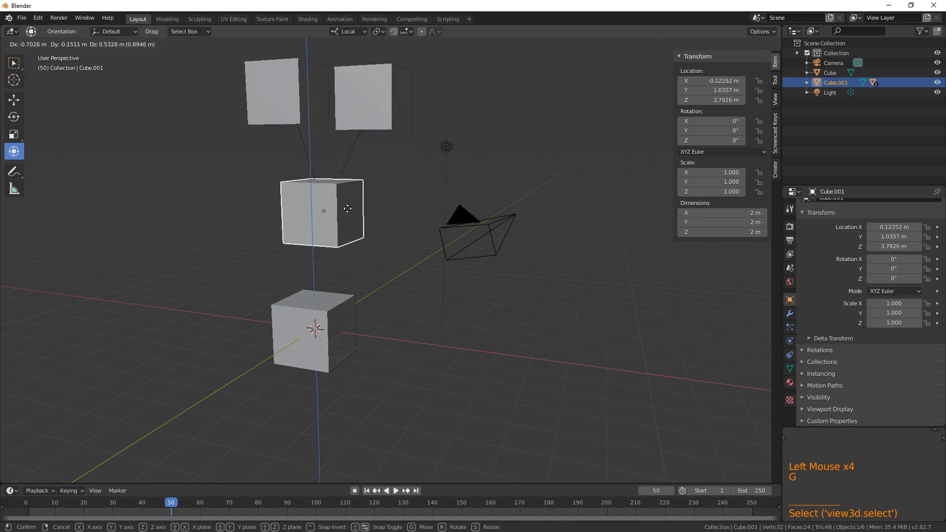
pyautogui.click(348, 208)
pyautogui.press('g')
pyautogui.press('r')
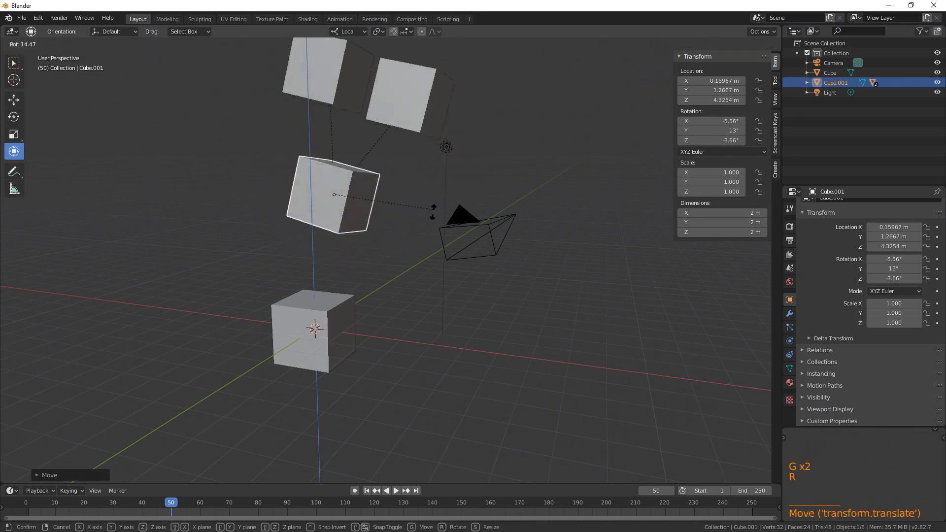
pyautogui.press('g')
pyautogui.press('s')
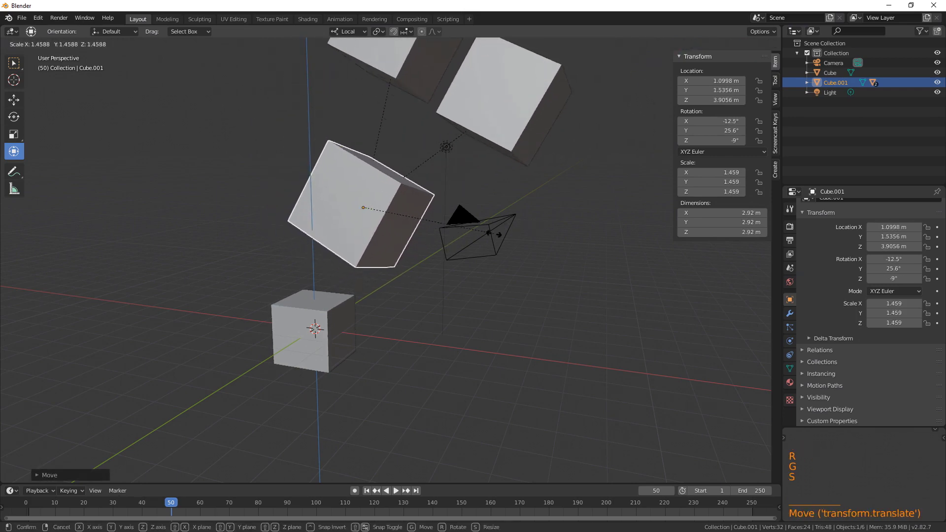
# - Move the child Cube.003 away from its parent to about X 3.65, Y 3.57, Z 7.48 m and rotate it
pyautogui.scroll(-2, 485, 146)
pyautogui.click(486, 146)
pyautogui.press('g')
pyautogui.press('r')
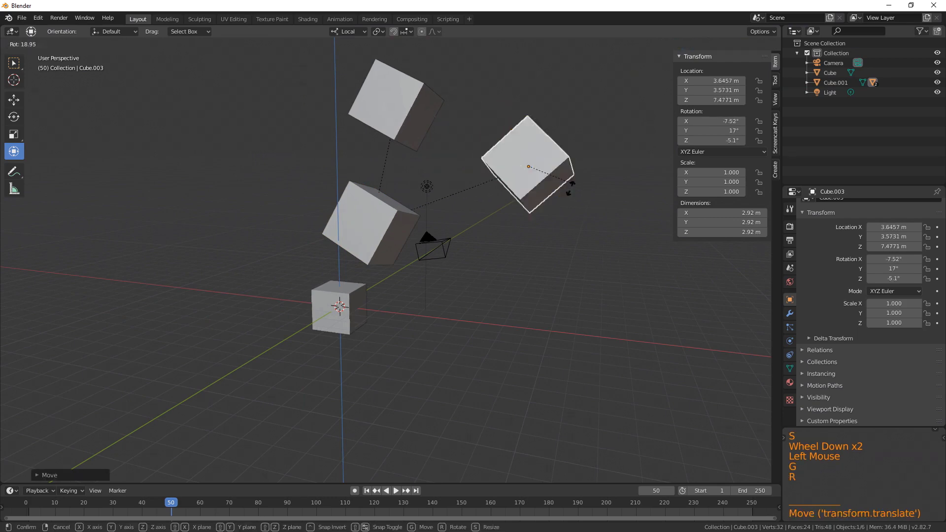
pyautogui.click(570, 187)
# - Move the child Cube.002 to about X -3.04, Y 0.91, Z 6.94 m and scale it down to about 0.39
pyautogui.click(363, 124)
pyautogui.keyDown('shift'); pyautogui.moveTo(364, 126); pyautogui.dragTo(367, 172, button='middle'); pyautogui.keyUp('shift')
pyautogui.press('g')
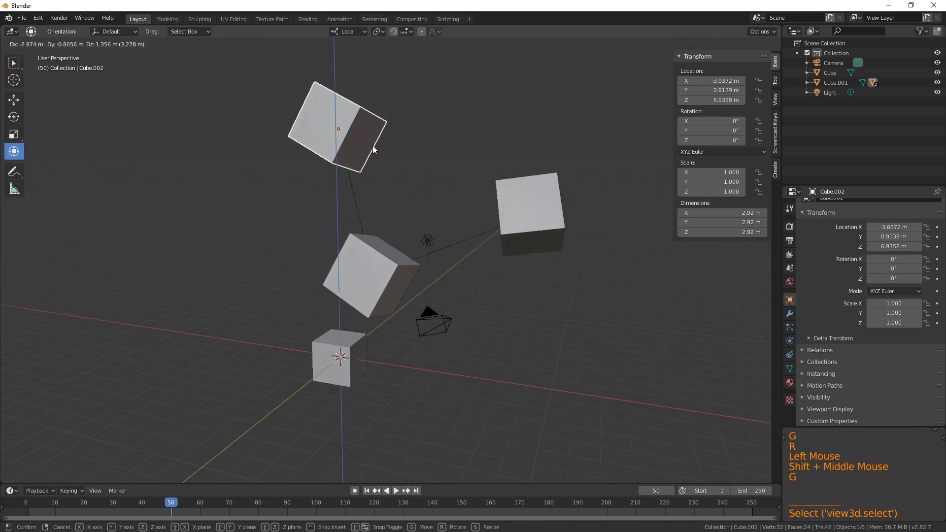
pyautogui.press('s')
pyautogui.click(348, 138)
# - Scale the child Cube.003 down by a factor of about 0.65
pyautogui.click(529, 209)
pyautogui.press('s')
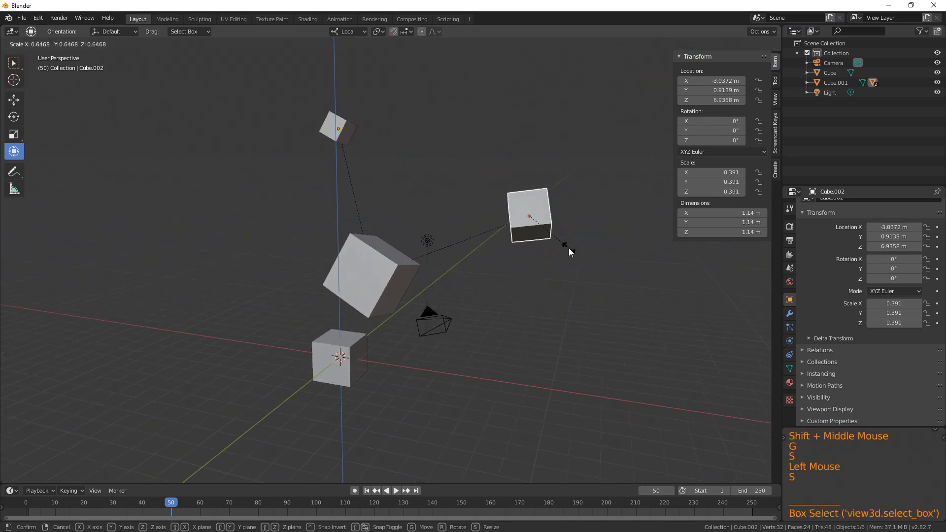
pyautogui.click(569, 248)
# - Parent the middle cube Cube.001 to the lowest cube, Cube, using the Object option
pyautogui.keyDown('shift'); pyautogui.moveTo(376, 283); pyautogui.dragTo(432, 243, button='middle'); pyautogui.keyUp('shift')
pyautogui.click(411, 247)
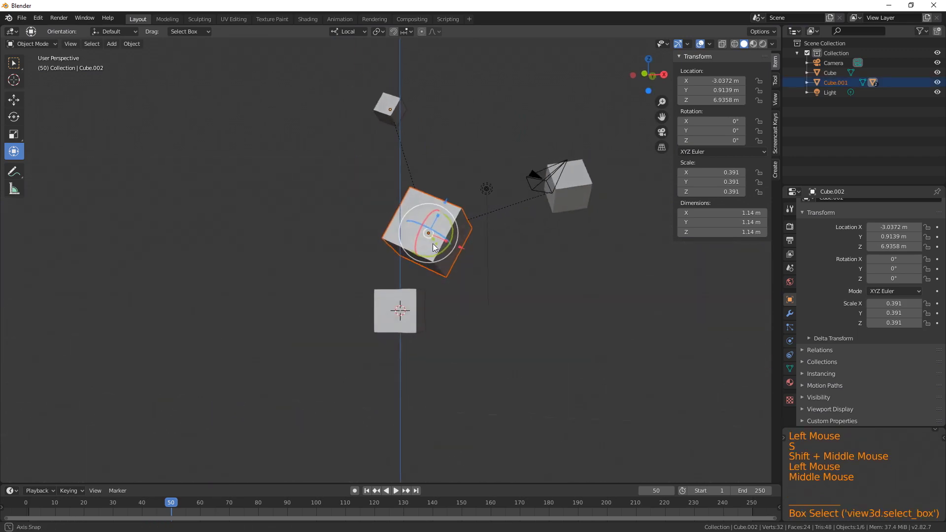
pyautogui.keyDown('shift'); pyautogui.click(413, 298); pyautogui.keyUp('shift')
pyautogui.hotkey('ctrl', 'p')
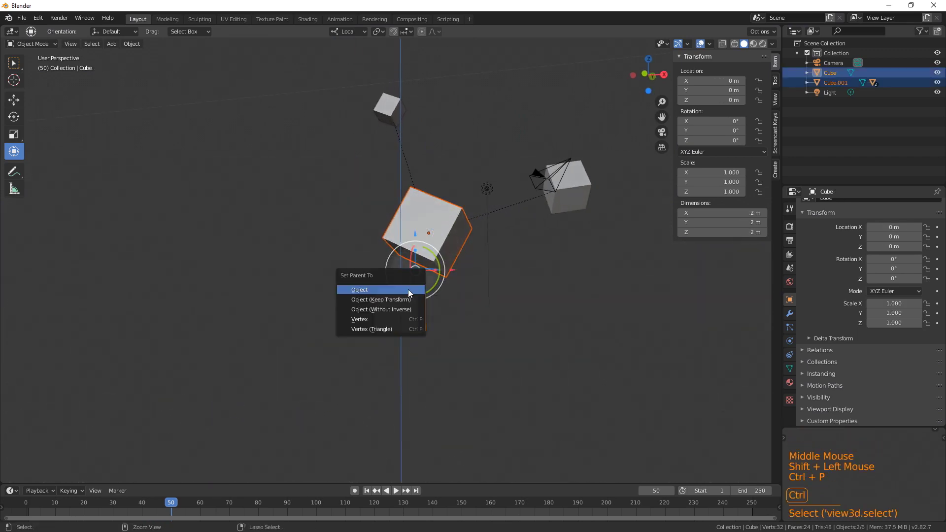
pyautogui.click(408, 289)
# - Move the root parent Cube to about X 1.27, Y 0.91, Z 2.06 m
pyautogui.moveTo(408, 289); pyautogui.dragTo(373, 318, button='middle')
pyautogui.click(374, 318)
pyautogui.press('g')
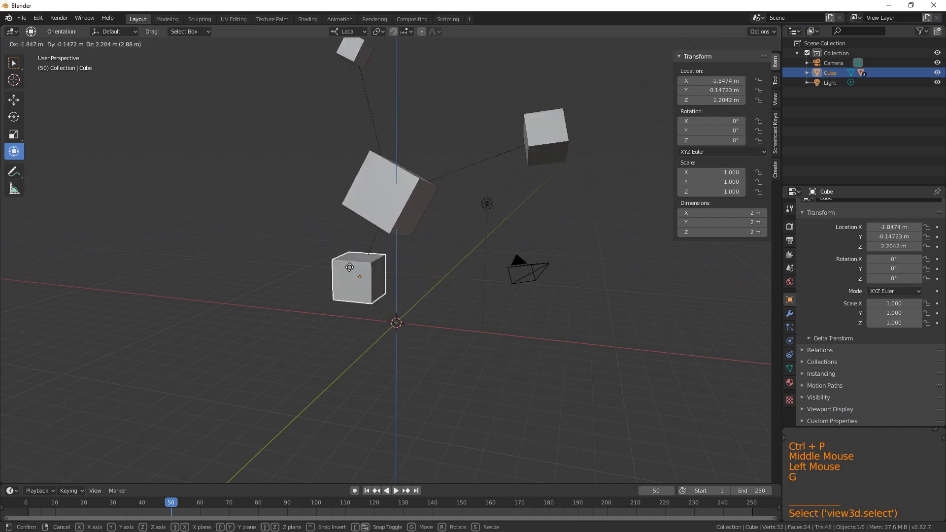
pyautogui.click(416, 270)
# - Move the middle cube Cube.001 away from its parent to about X 2.22, Y 2.42, Z 6.08 m
pyautogui.keyDown('shift'); pyautogui.moveTo(475, 285); pyautogui.dragTo(401, 337, button='middle'); pyautogui.keyUp('shift')
pyautogui.click(436, 213)
pyautogui.press('g')
pyautogui.click(463, 182)
pyautogui.scroll(-1, 409, 238)
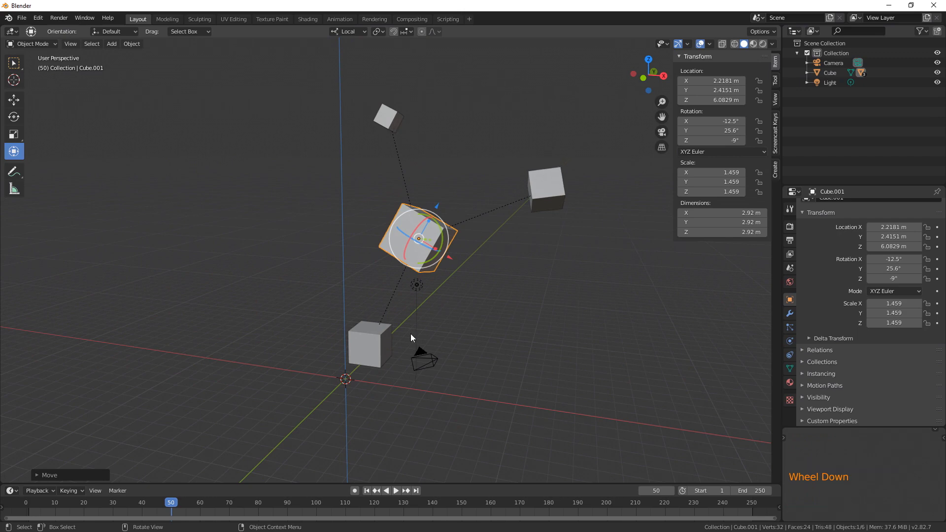
# - Scale the root parent Cube to about 1.19 and rotate it to about -5.1°, 26.3°, -3.9°
pyautogui.click(387, 342)
pyautogui.moveTo(389, 342); pyautogui.dragTo(454, 304, button='middle')
pyautogui.press('s')
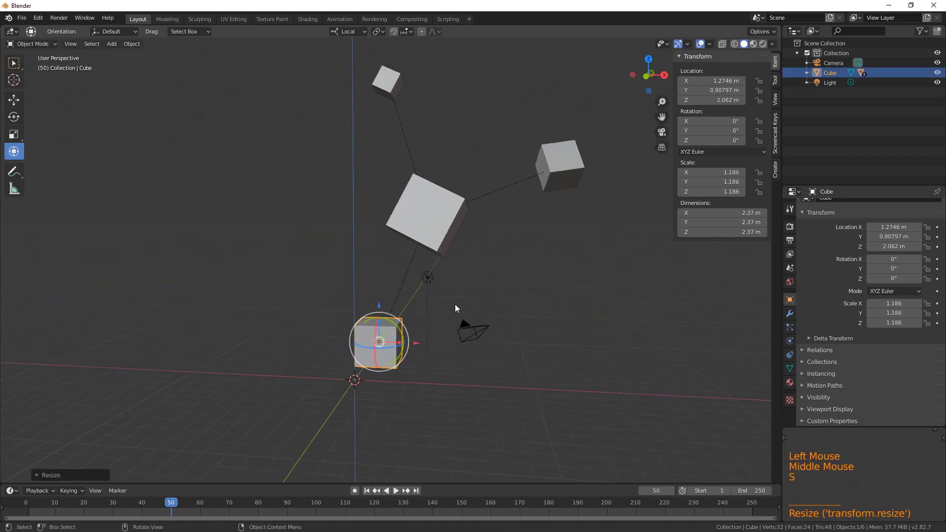
pyautogui.press('r')
pyautogui.click(510, 203)
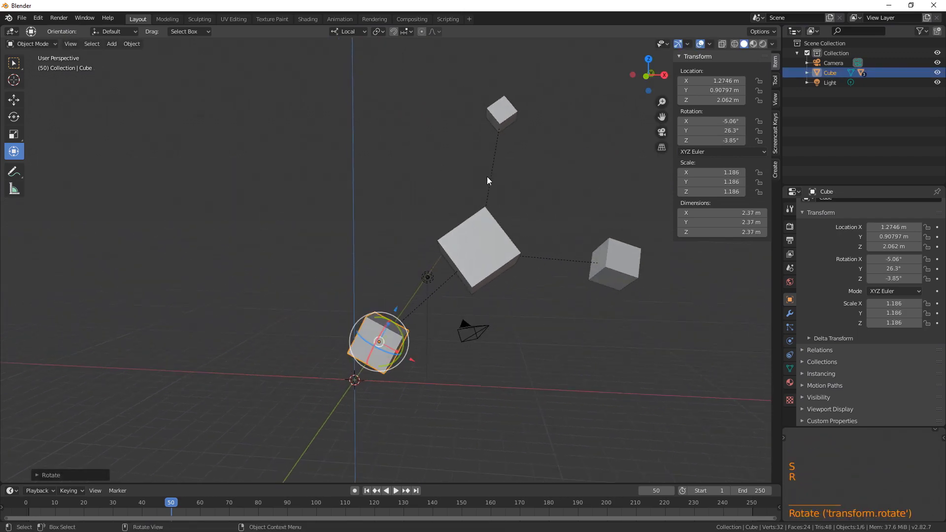
# - Rotate the root parent Cube to about X -11.2°, Y 18°, Z -3.9°
pyautogui.moveTo(487, 178); pyautogui.dragTo(251, 140, button='middle')
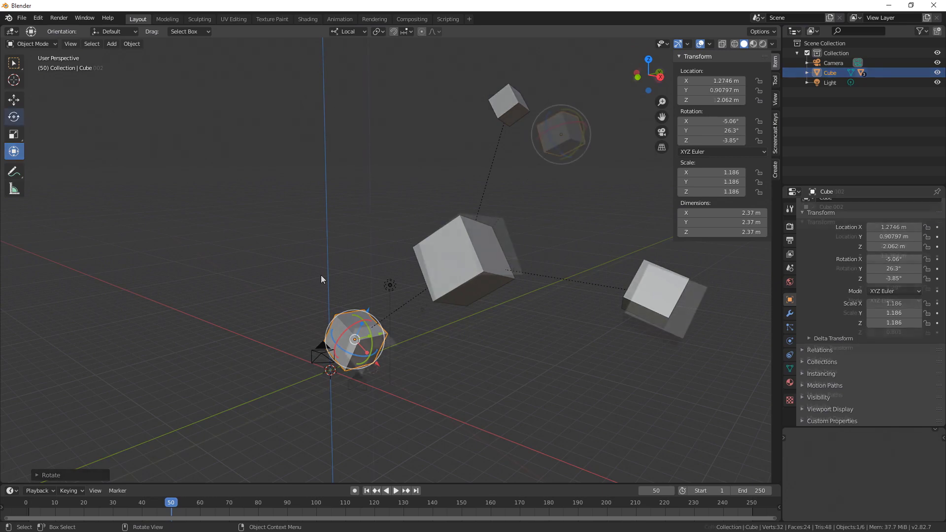
pyautogui.moveTo(321, 279); pyautogui.dragTo(640, 153, button='middle')
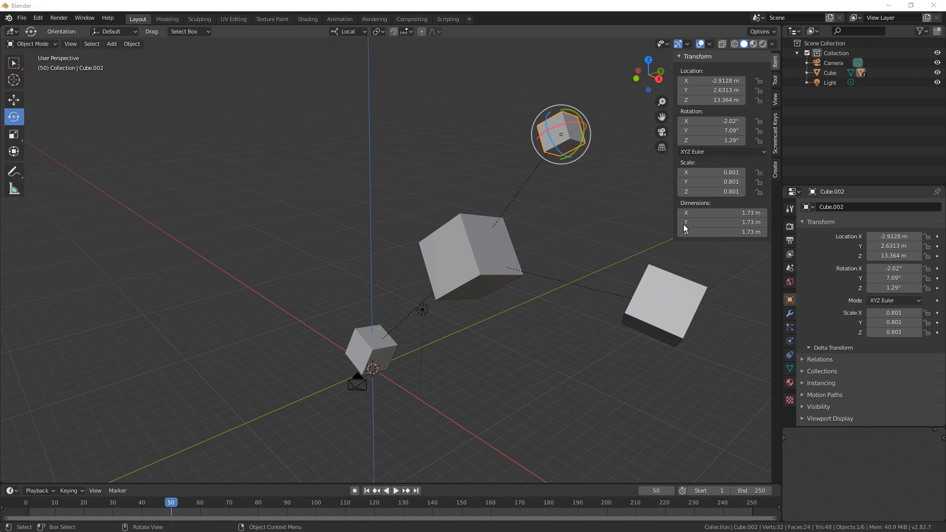
pyautogui.moveTo(496, 291); pyautogui.dragTo(519, 276, button='middle')
pyautogui.click(368, 359)
pyautogui.press('r')
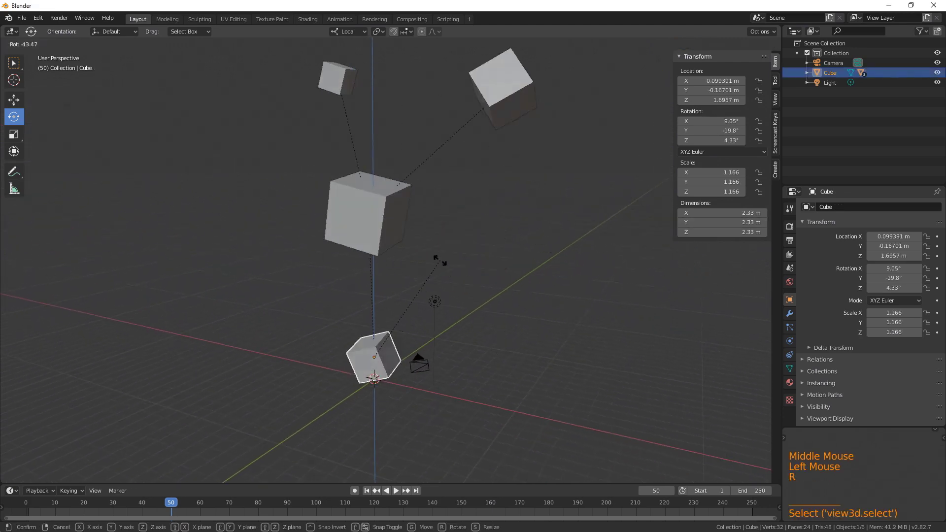
pyautogui.click(404, 327)
pyautogui.moveTo(404, 327); pyautogui.dragTo(504, 217, button='middle')
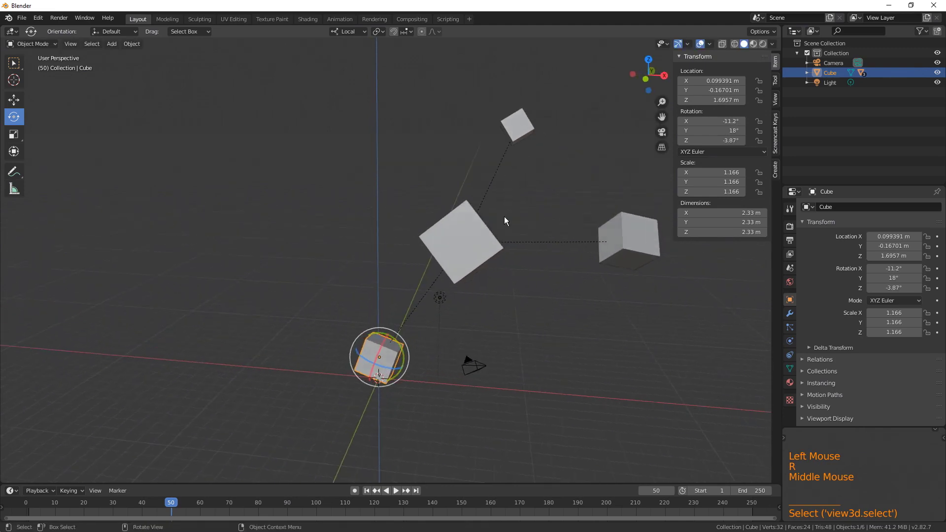
# - Try detaching the uppermost cube Cube.002 from its parent with Clear Parent, and undo it
pyautogui.click(524, 118)
pyautogui.moveTo(525, 121); pyautogui.dragTo(530, 189, button='middle')
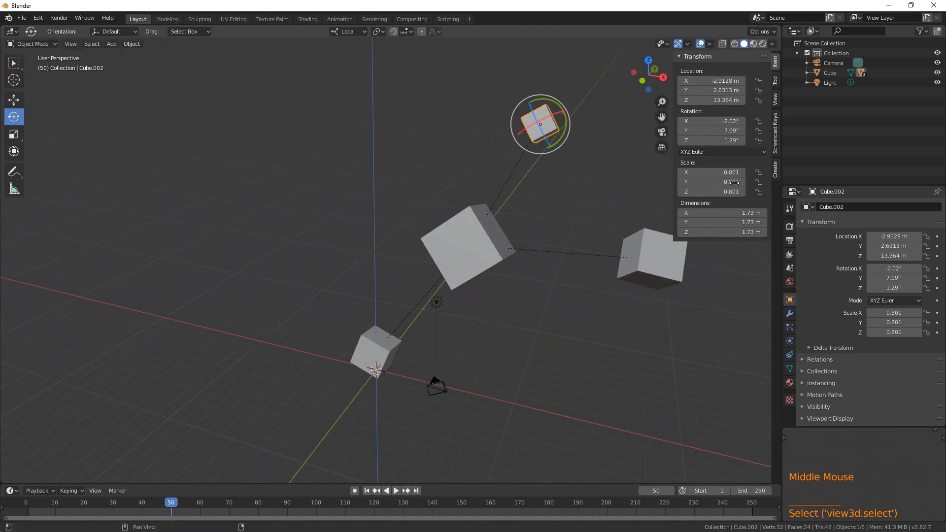
pyautogui.moveTo(556, 153); pyautogui.dragTo(566, 155, button='middle')
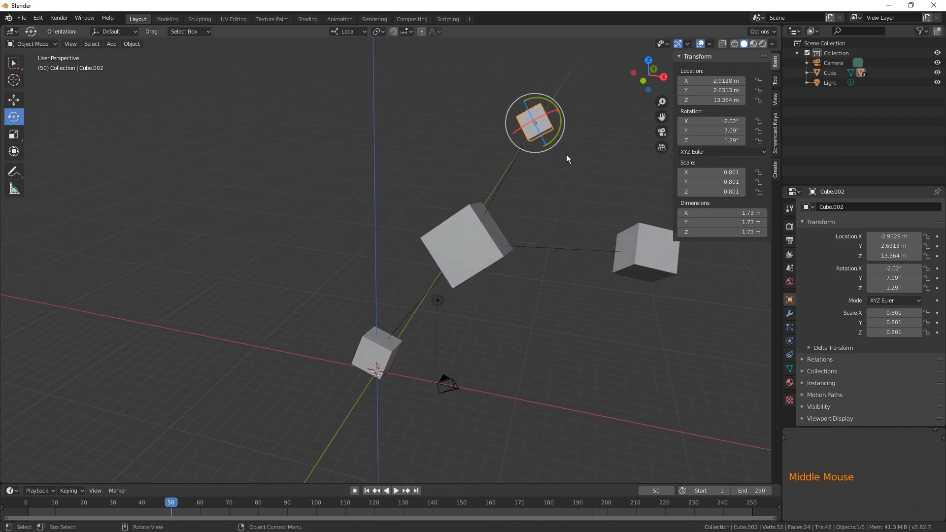
pyautogui.hotkey('alt', 'p')
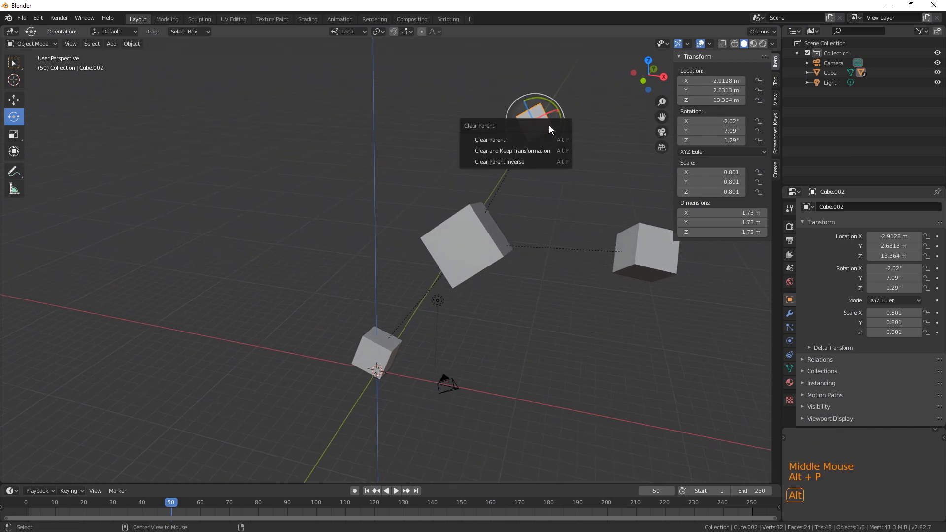
pyautogui.click(519, 140)
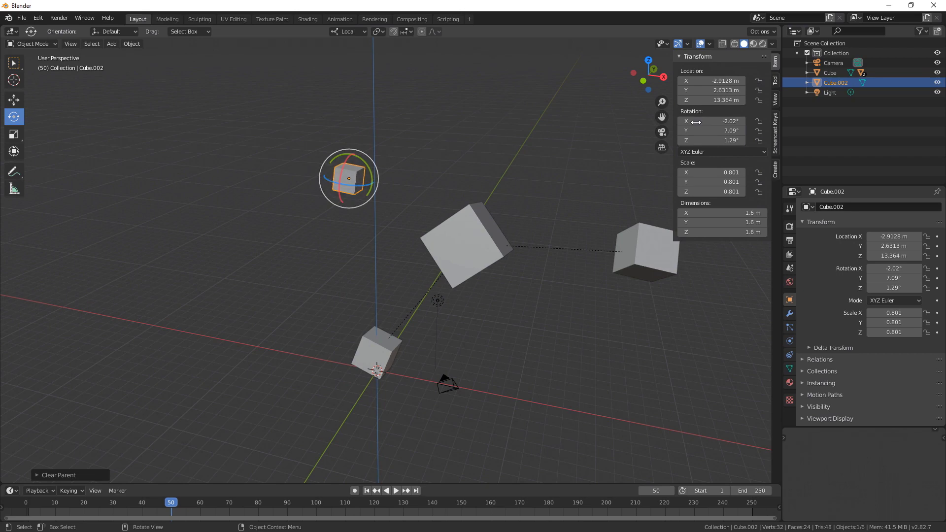
pyautogui.hotkey('ctrl', 'z')
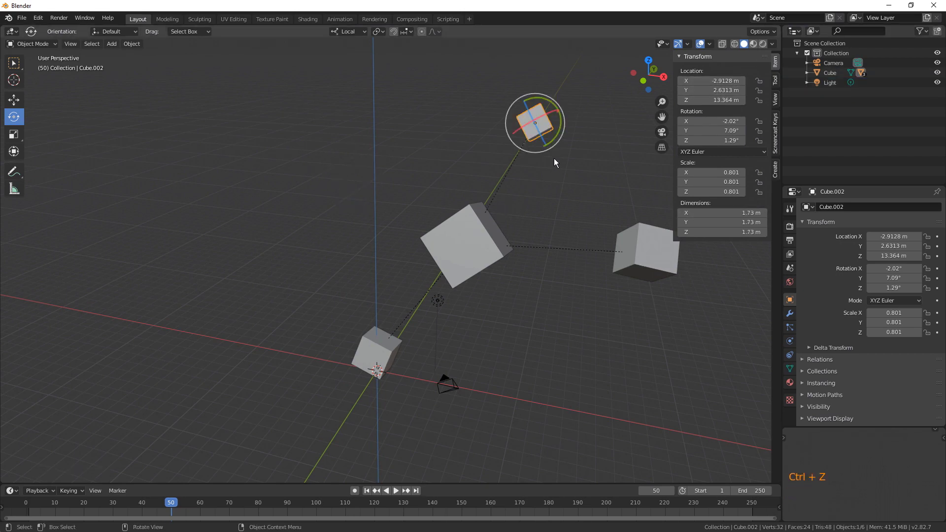
# - Detach Cube.002 from its parent using Clear and Keep Transformation
pyautogui.hotkey('alt', 'p')
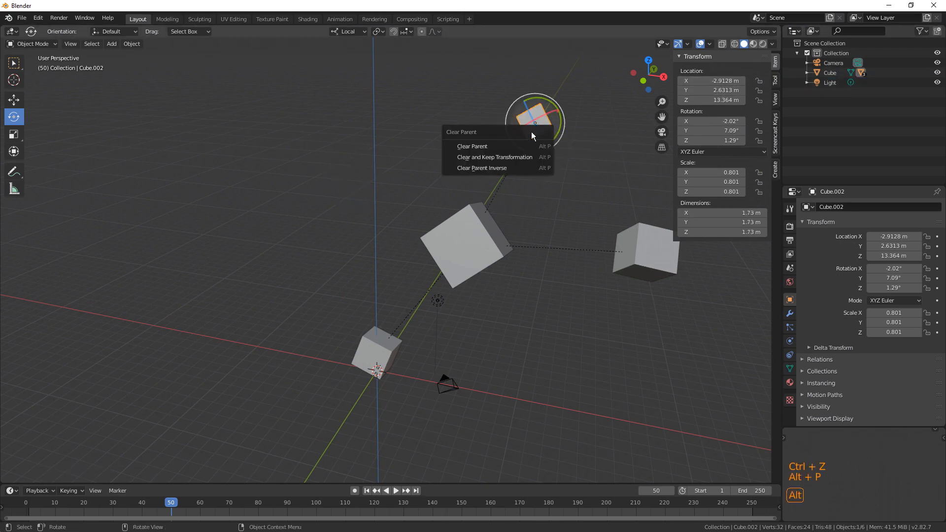
pyautogui.click(521, 156)
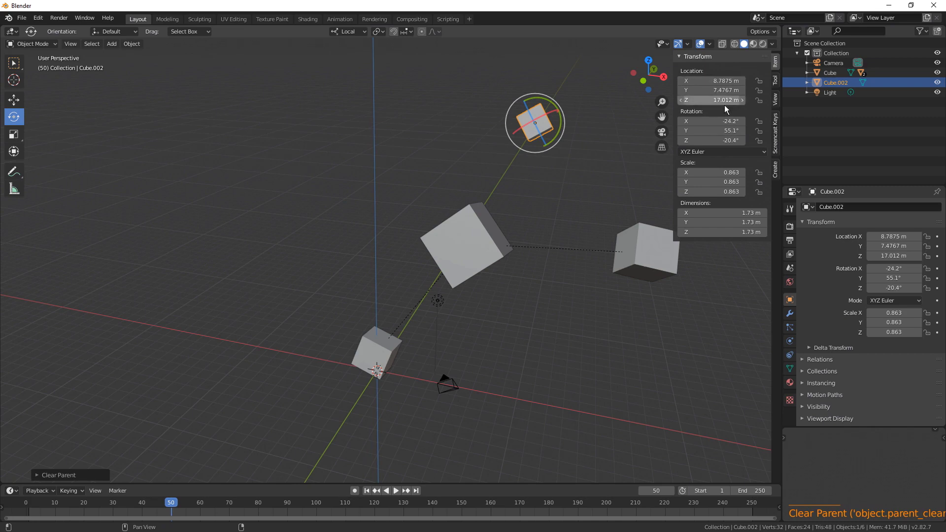